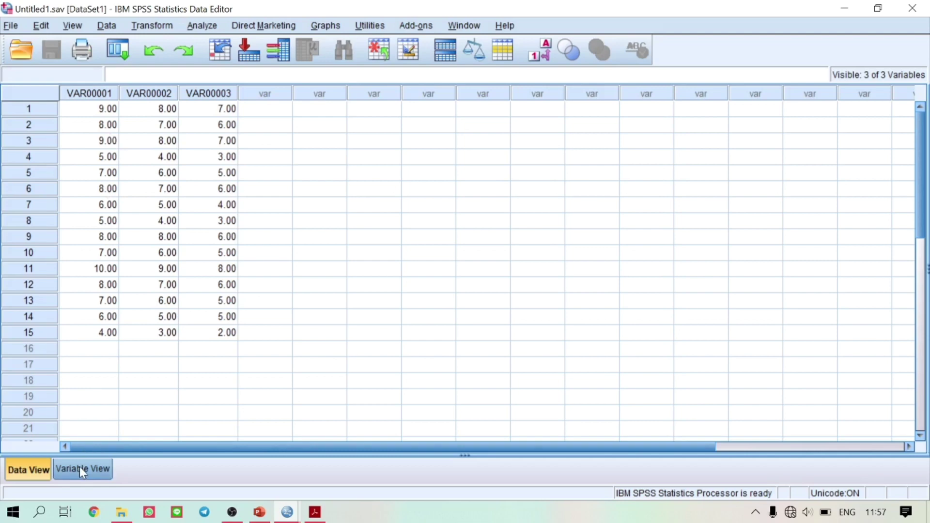
# Step: Rename the three variables VAR00001, VAR00002 and VAR00003 as X, Z and Y in the variable definitions
pyautogui.click(82, 477)
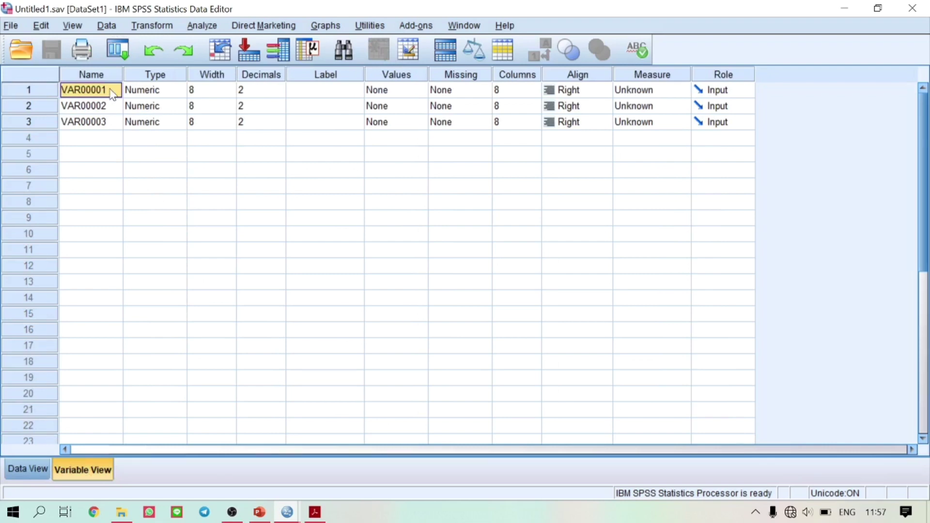
pyautogui.write('X')
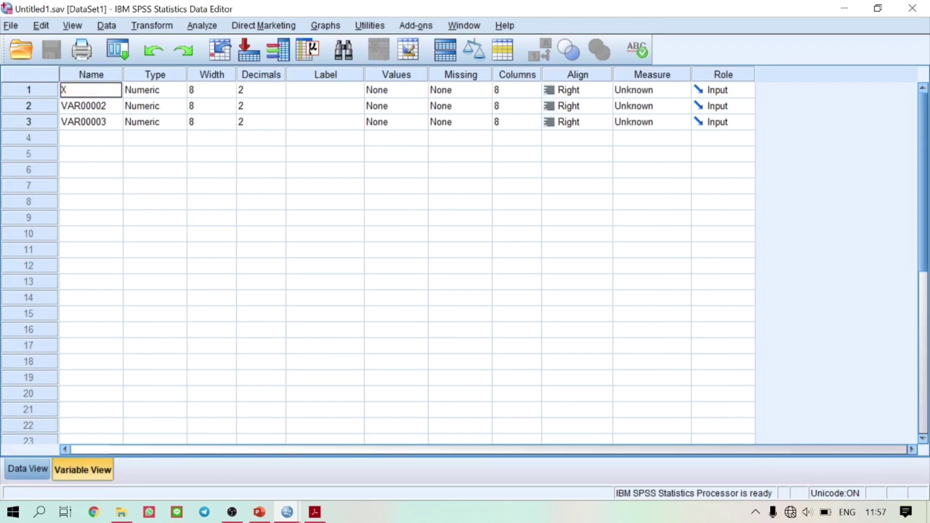
pyautogui.click(107, 105)
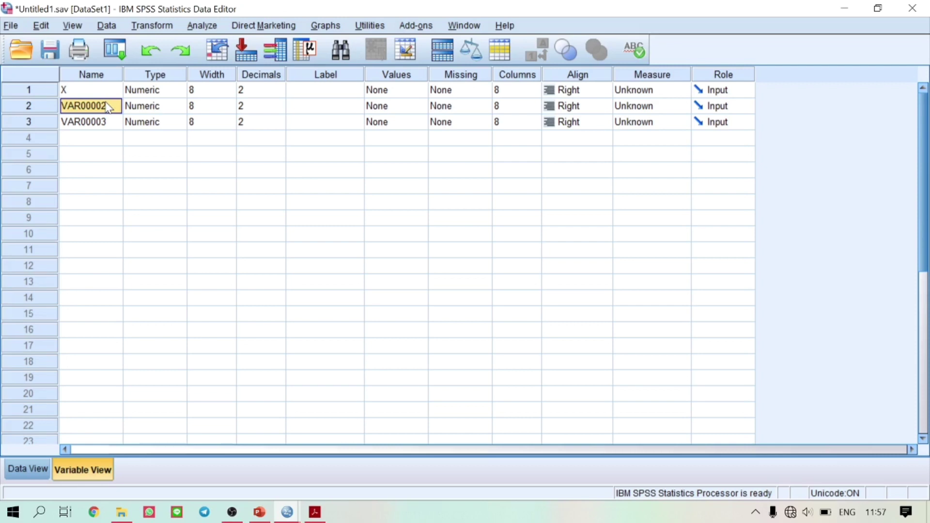
pyautogui.write('Z')
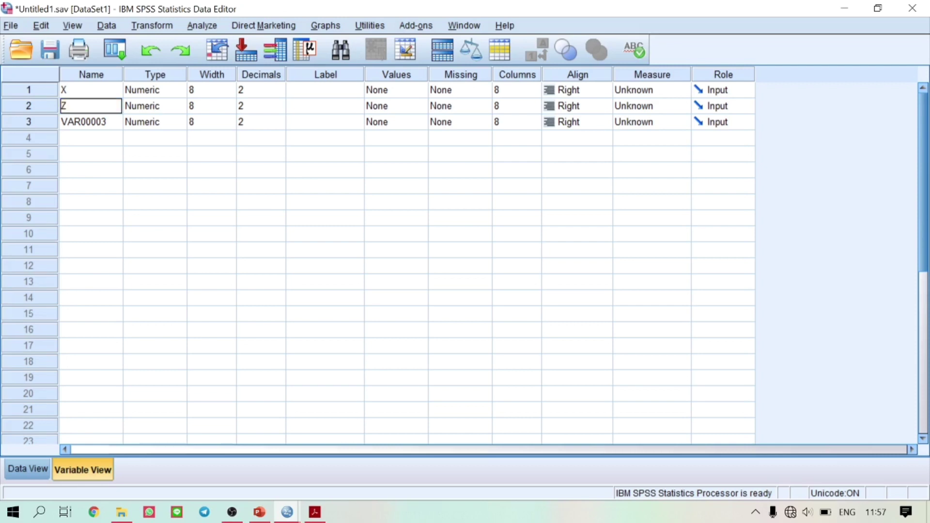
pyautogui.click(99, 124)
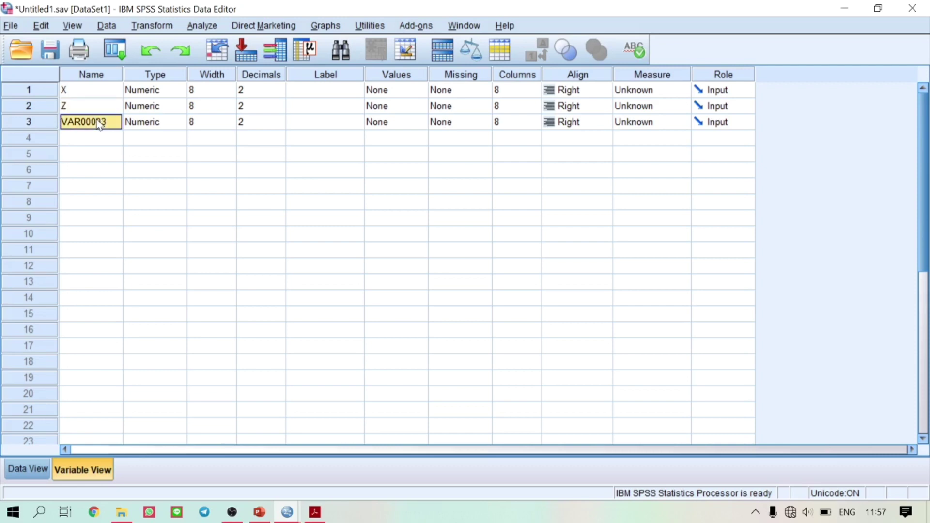
pyautogui.write('Y')
# Step: Set the number of decimals to 0 for the variables X, Z and Y
pyautogui.click(283, 95)
pyautogui.click(280, 94)
pyautogui.click(281, 94)
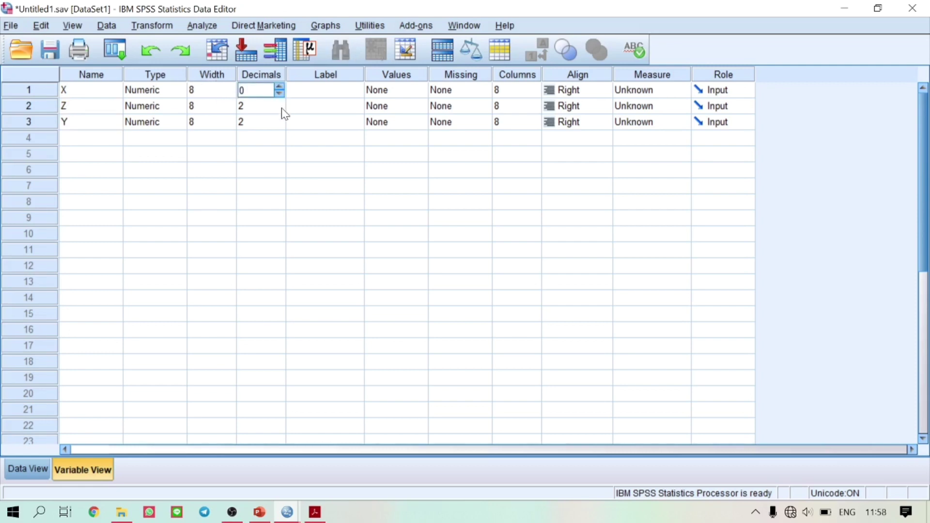
pyautogui.click(281, 109)
pyautogui.click(281, 110)
pyautogui.click(281, 110)
pyautogui.click(282, 125)
pyautogui.click(281, 125)
pyautogui.click(281, 125)
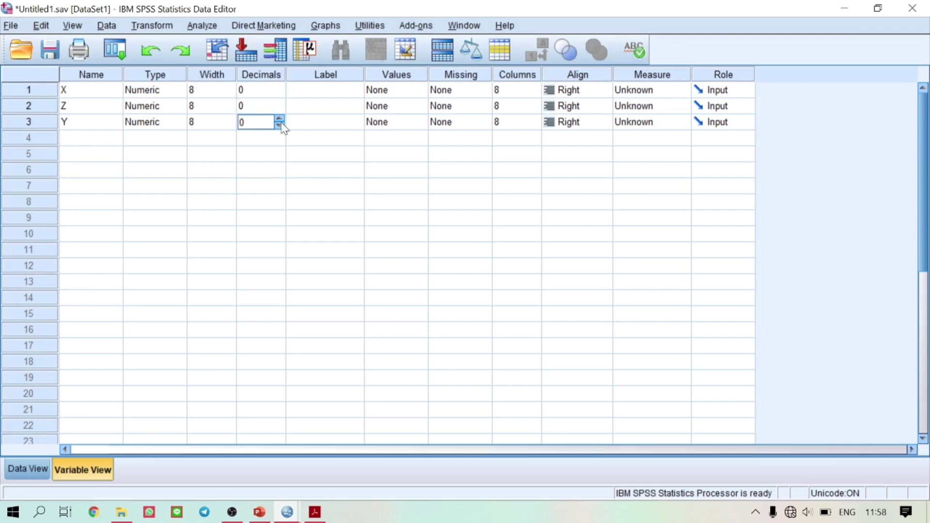
# Step: Label X as "Kepuasan Konsumen", Z as "Tipe Kepribadian" and Y as "Loyalitas Konsumen"
pyautogui.click(333, 92)
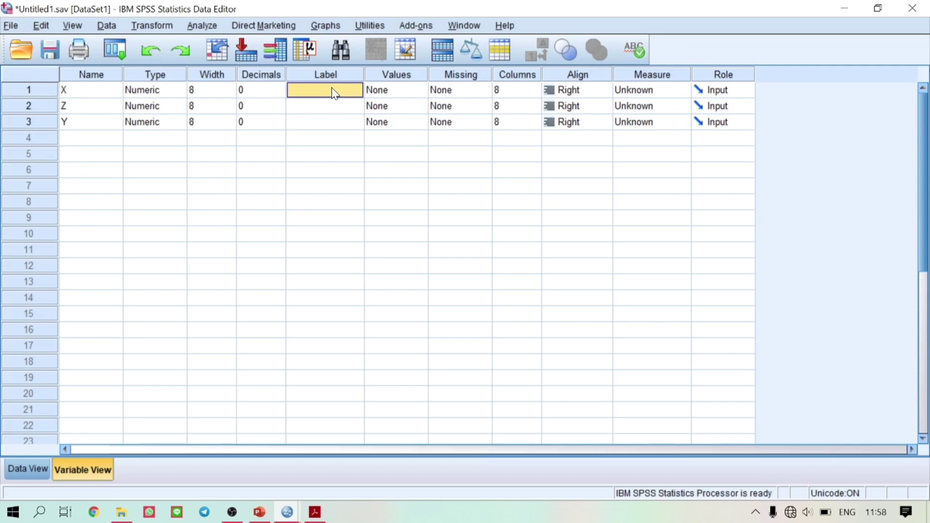
pyautogui.write('Kepuasan')
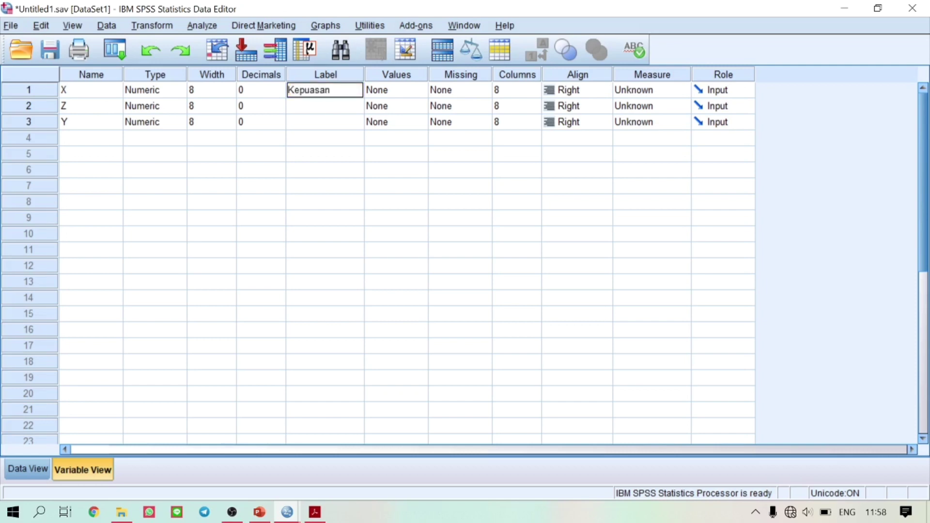
pyautogui.write(' Konsumen')
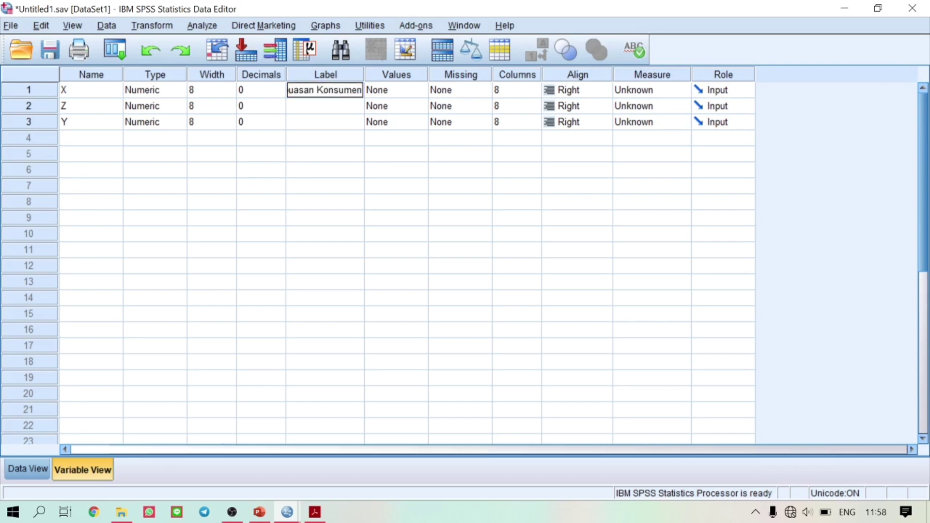
pyautogui.press('Return')
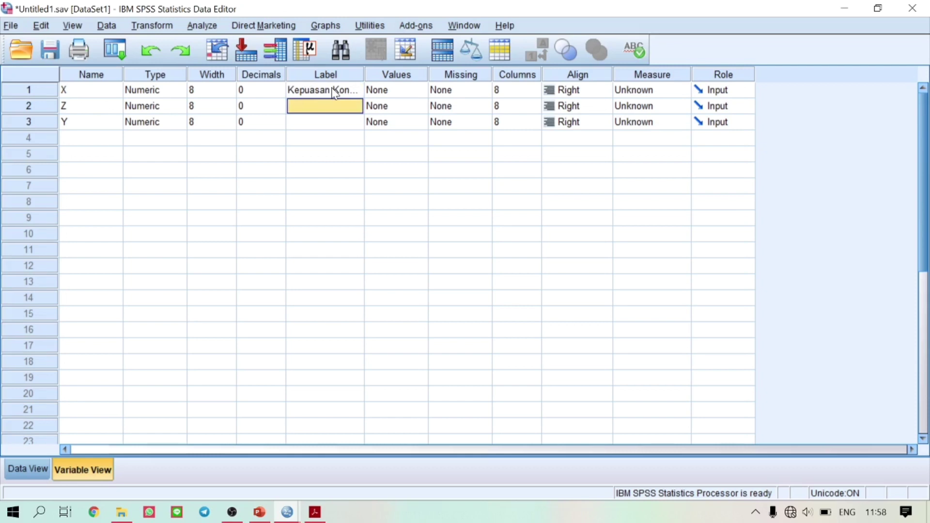
pyautogui.write('Tipe')
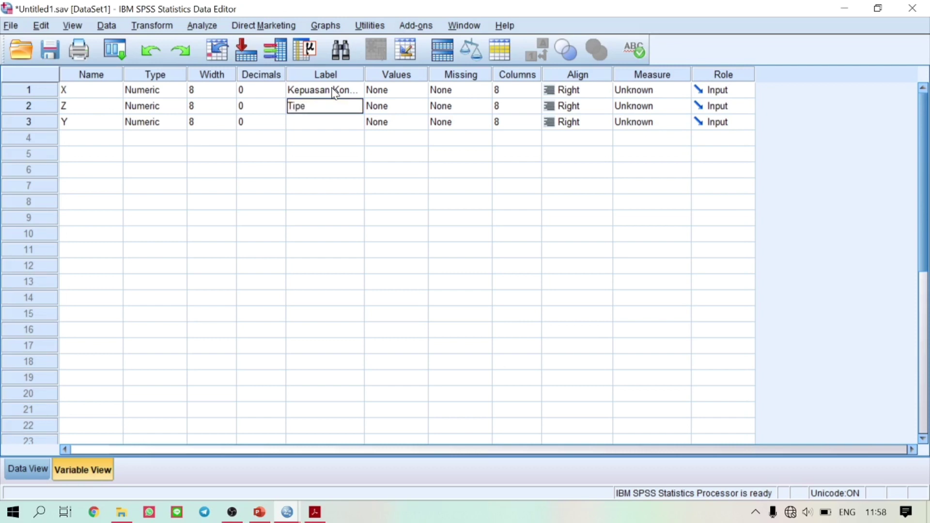
pyautogui.write(' Kepribadian')
pyautogui.press('Return')
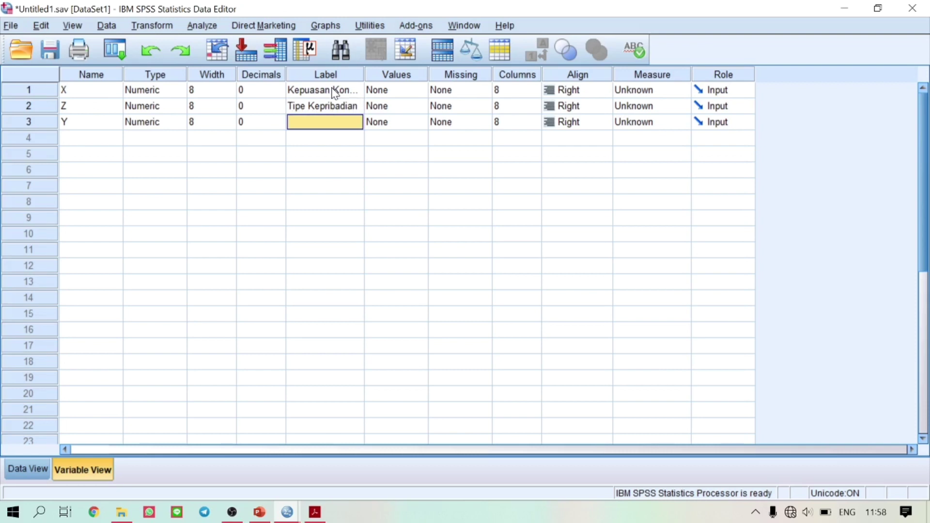
pyautogui.write('Loyalitas Ko')
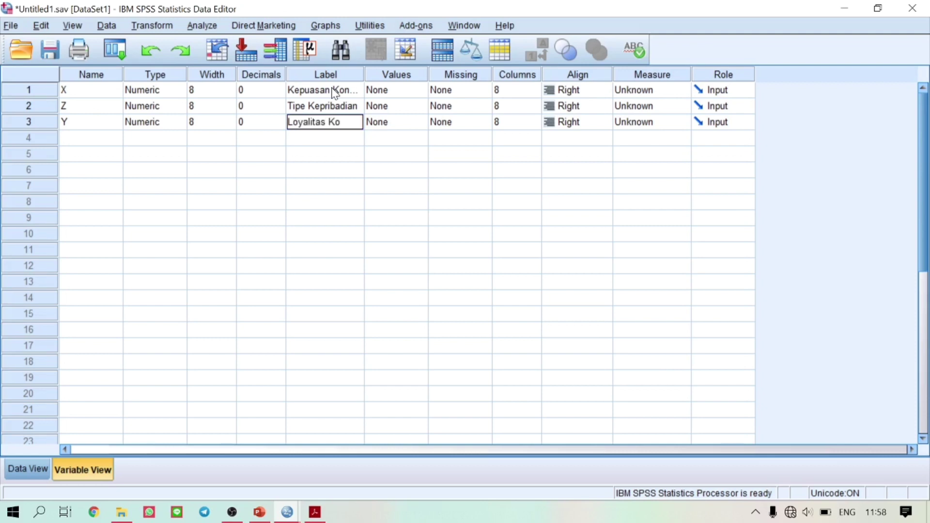
pyautogui.write('nsumen')
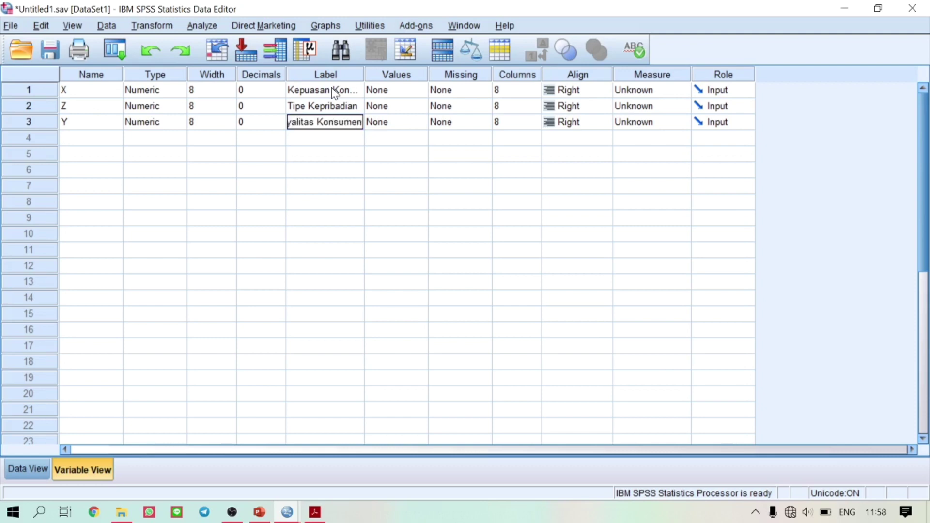
pyautogui.click(347, 186)
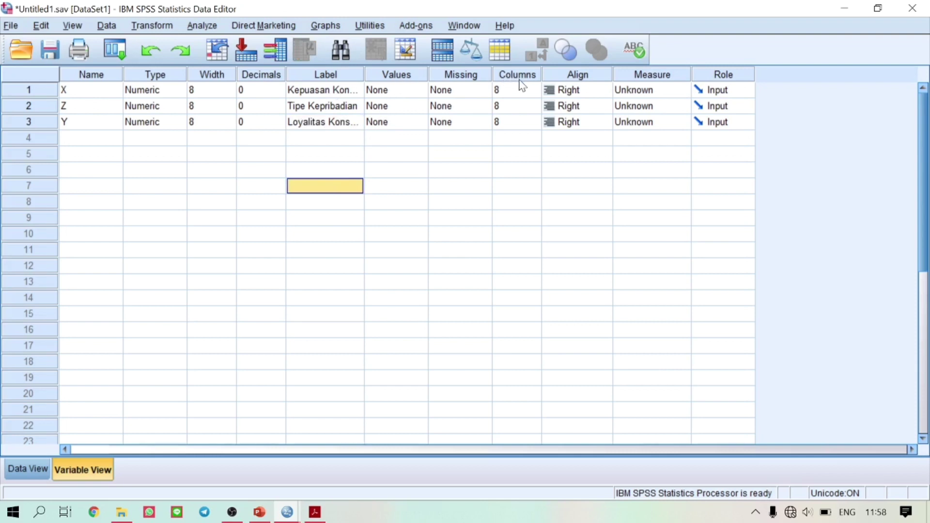
# Step: Set the alignment of the variables X, Z and Y to Center
pyautogui.click(604, 94)
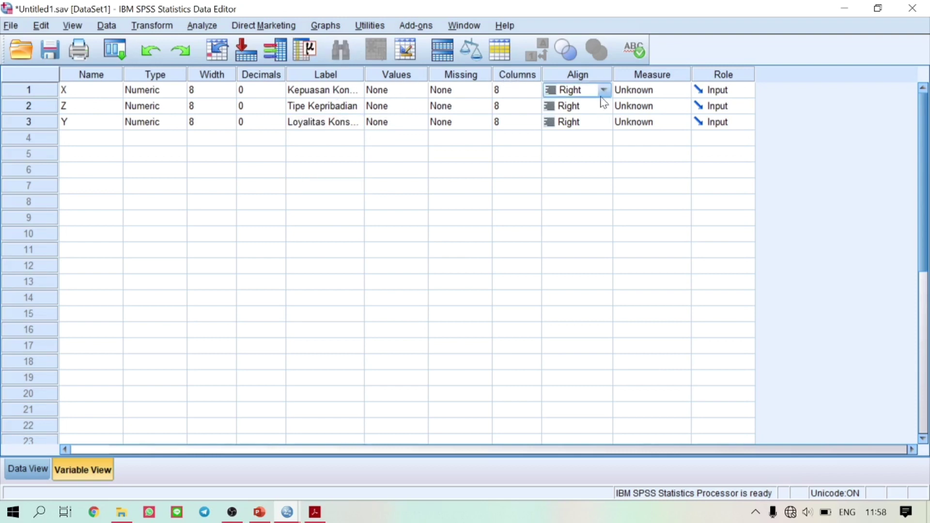
pyautogui.click(603, 92)
pyautogui.click(588, 135)
pyautogui.click(592, 109)
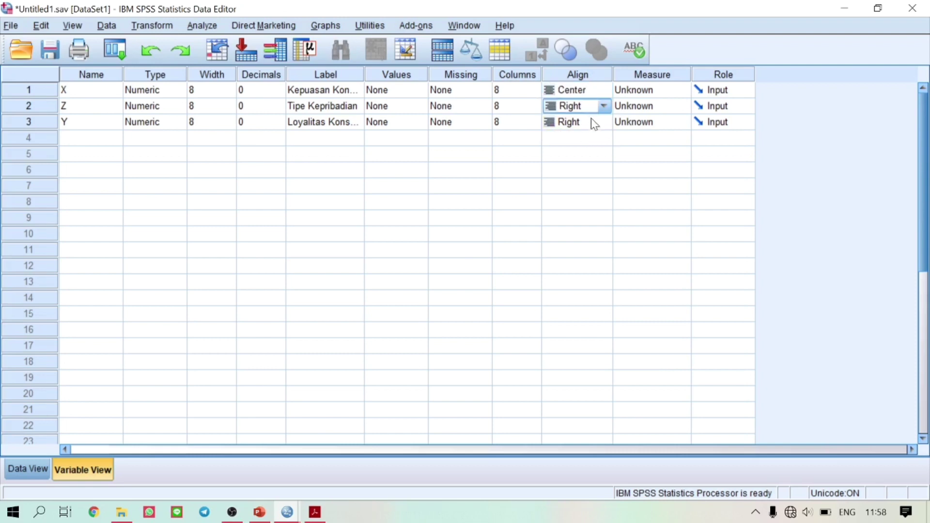
pyautogui.click(603, 106)
pyautogui.click(588, 152)
pyautogui.click(605, 124)
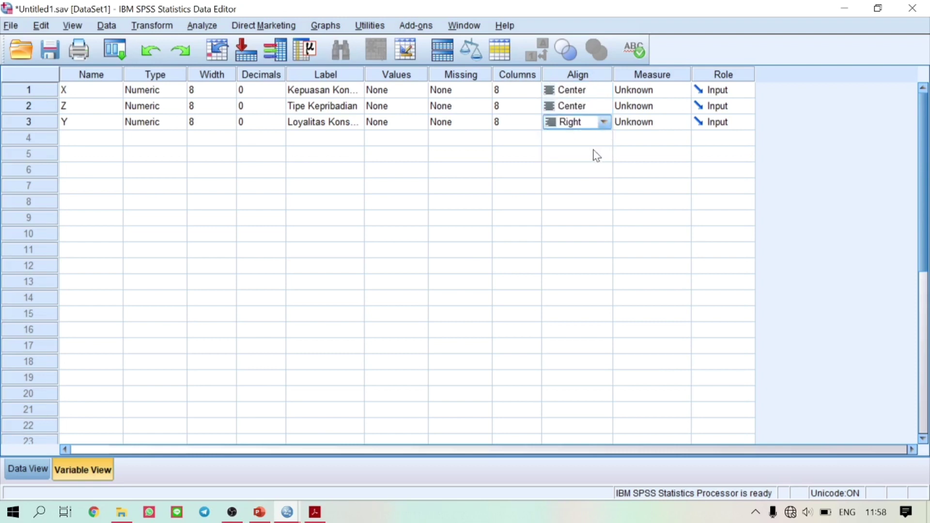
pyautogui.click(604, 122)
pyautogui.click(588, 167)
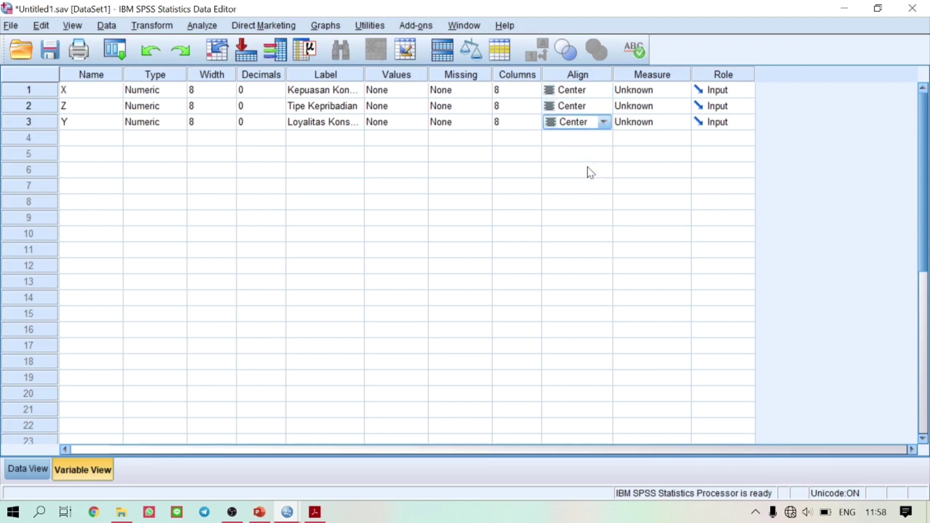
# Step: Set the measurement level of the variables X, Z and Y to Scale
pyautogui.click(683, 90)
pyautogui.click(683, 90)
pyautogui.click(684, 105)
pyautogui.click(683, 106)
pyautogui.click(683, 106)
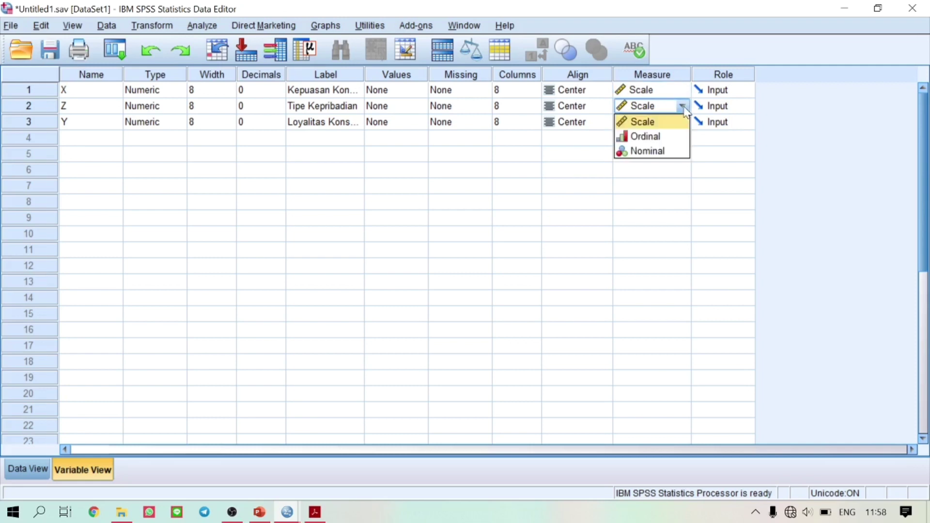
pyautogui.click(684, 121)
pyautogui.click(684, 124)
pyautogui.click(683, 124)
pyautogui.click(673, 138)
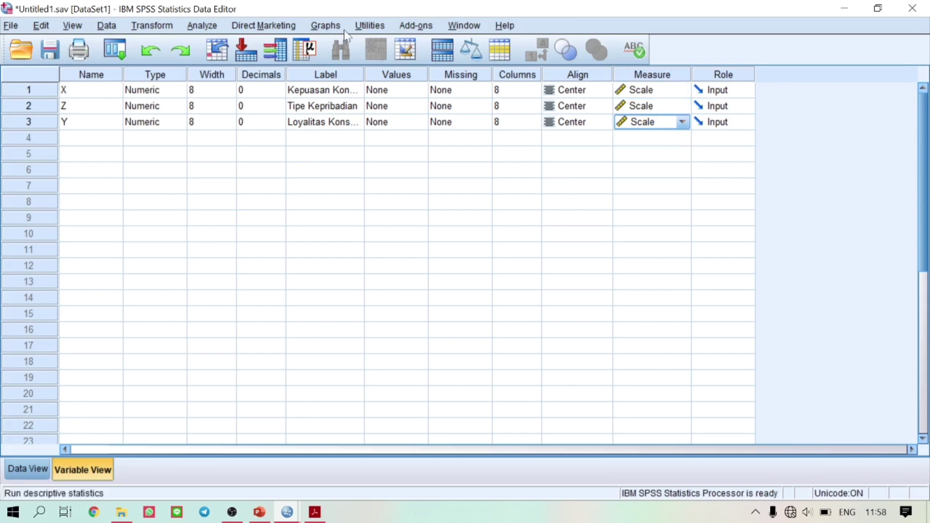
# Step: Return to the data values and set up a linear regression with Tipe Kepribadian [Z] as dependent and Kepuasan Konsumen [X] as independent variable
pyautogui.click(38, 469)
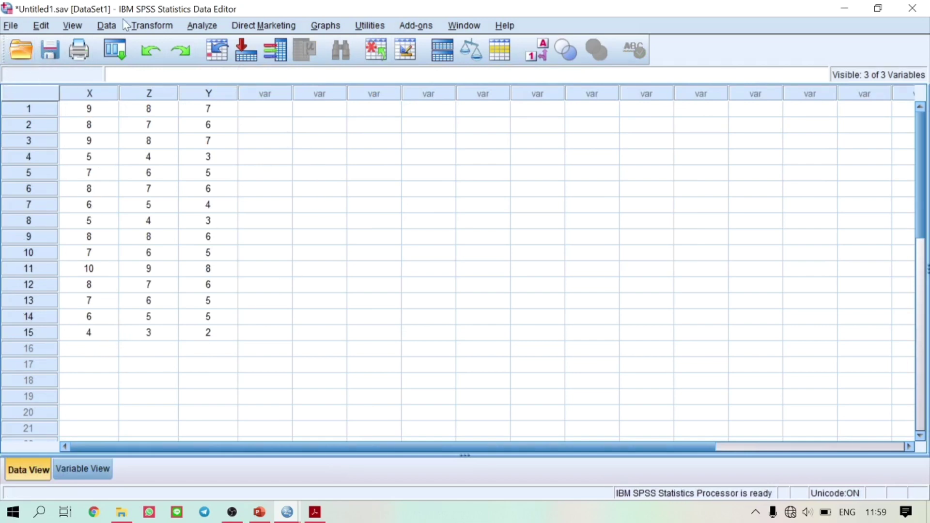
pyautogui.click(197, 25)
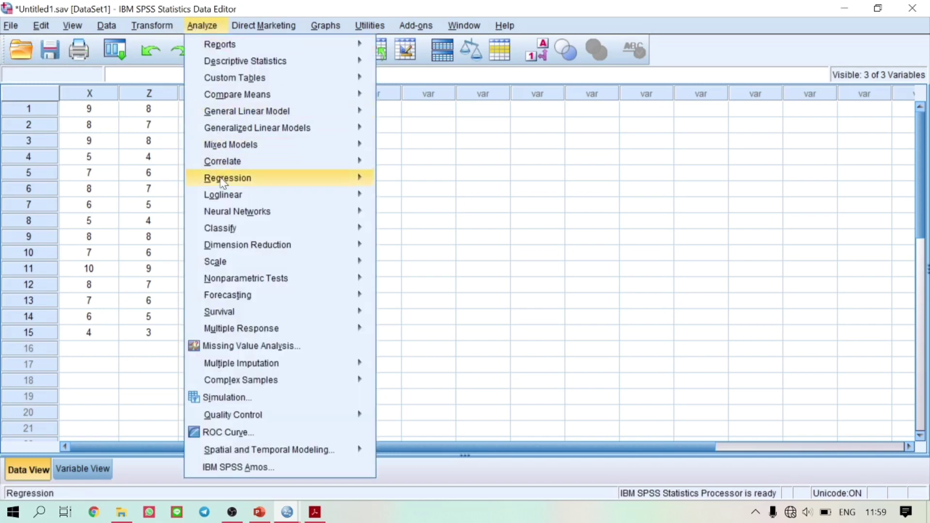
pyautogui.moveTo(228, 179)
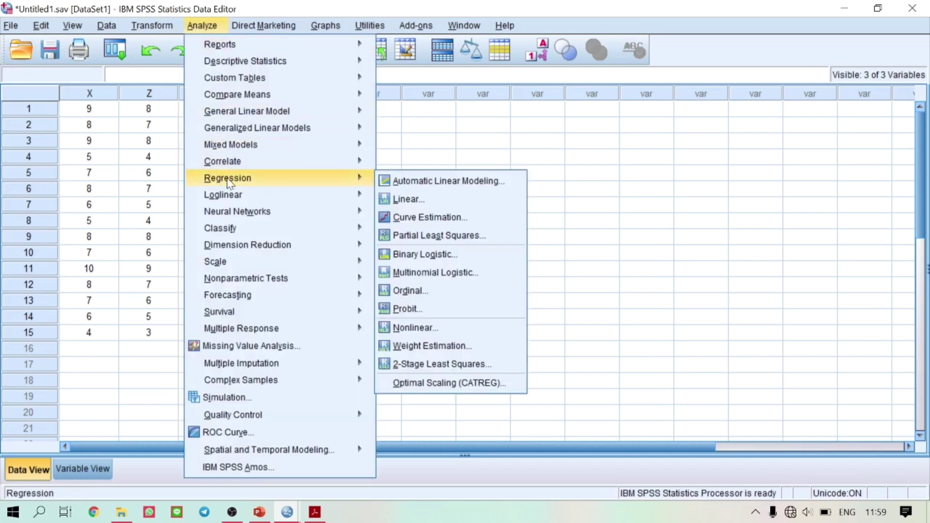
pyautogui.click(398, 200)
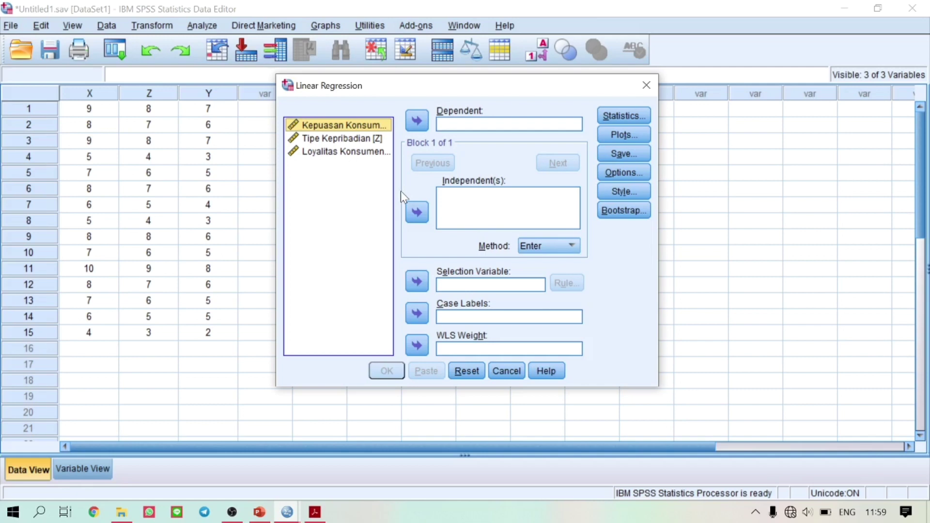
pyautogui.click(358, 138)
pyautogui.click(417, 120)
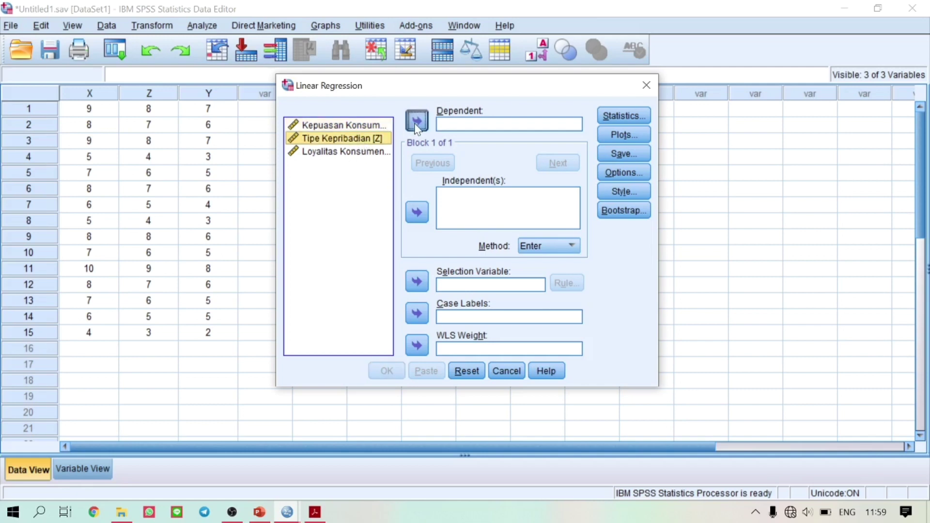
pyautogui.click(367, 126)
pyautogui.click(420, 213)
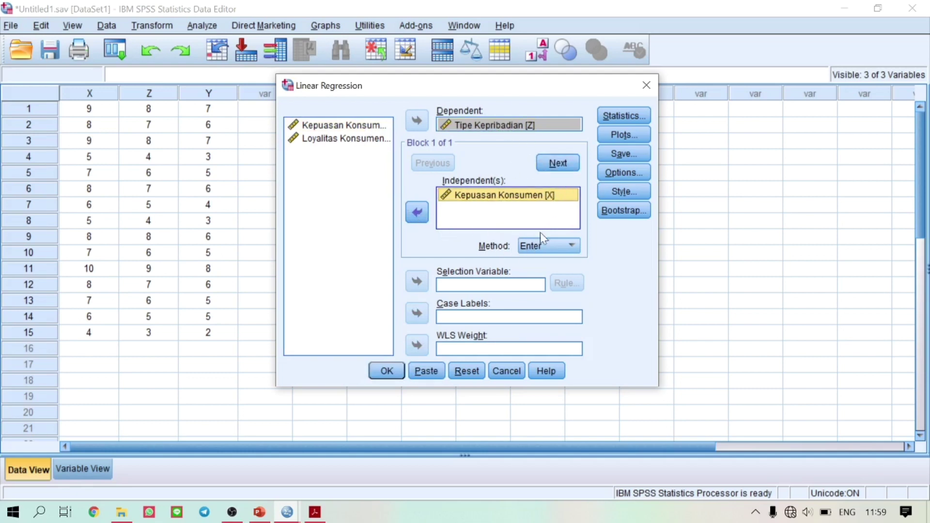
# Step: Choose to save the unstandardized residuals, run the linear regression, and minimize the output window
pyautogui.click(635, 153)
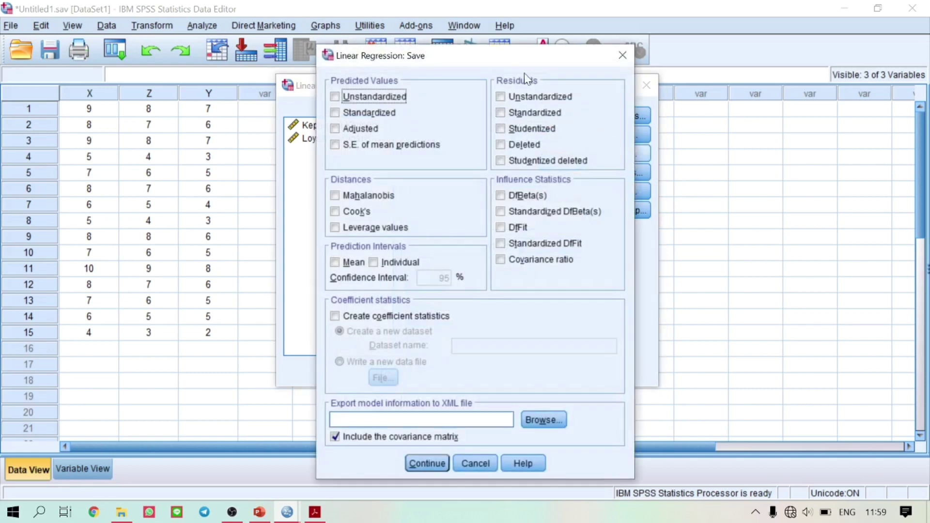
pyautogui.click(543, 100)
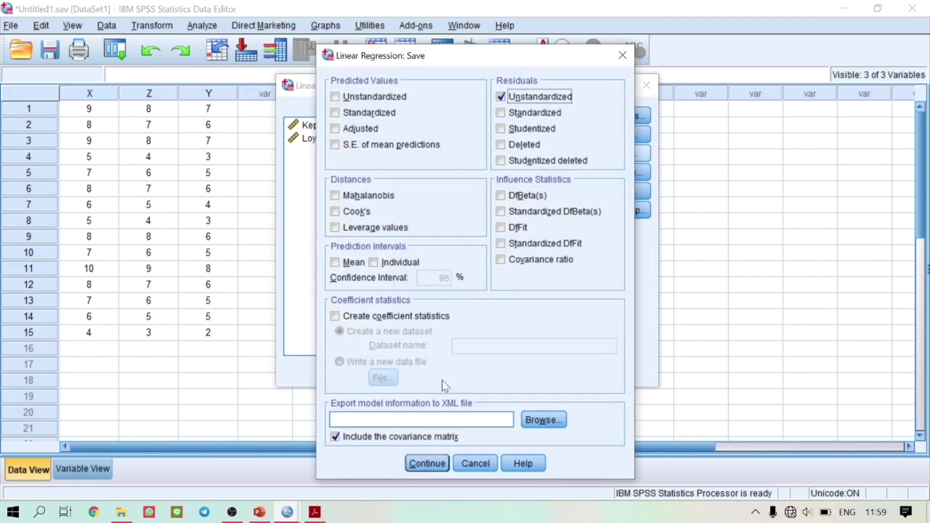
pyautogui.click(426, 464)
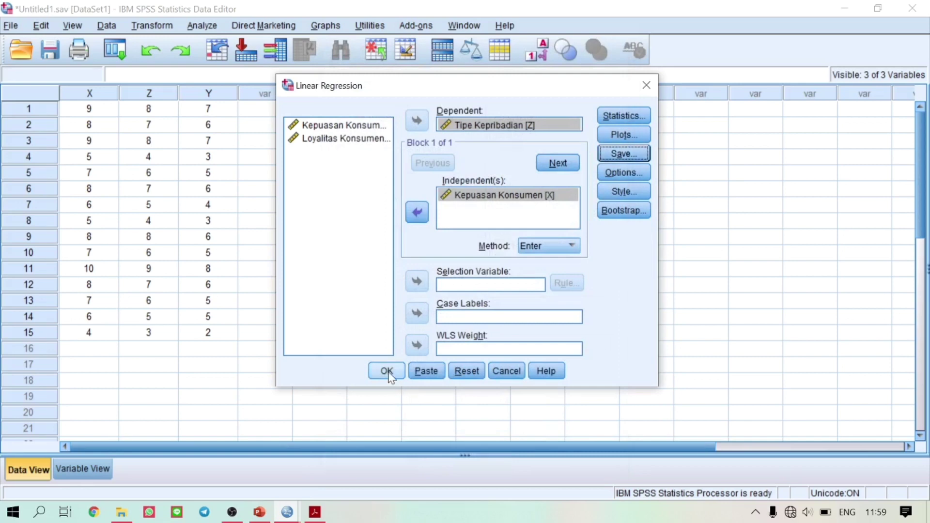
pyautogui.click(387, 371)
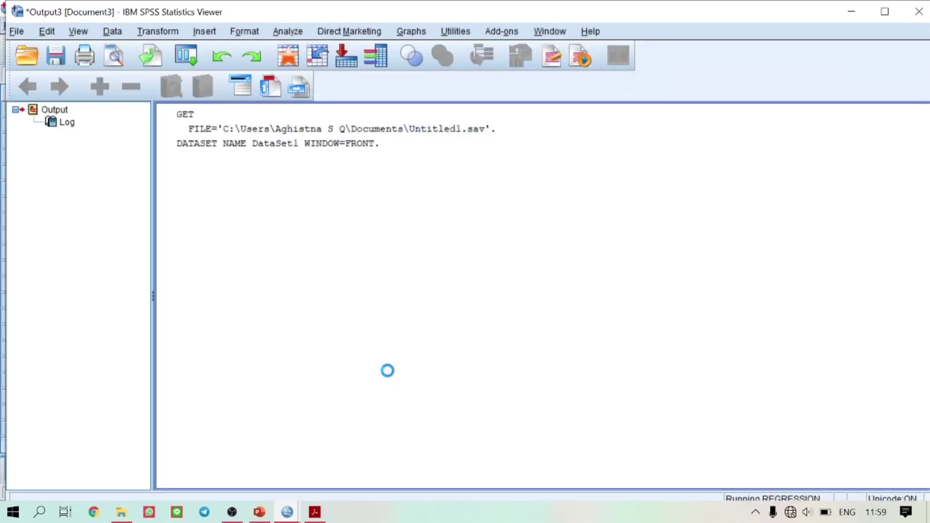
pyautogui.click(852, 14)
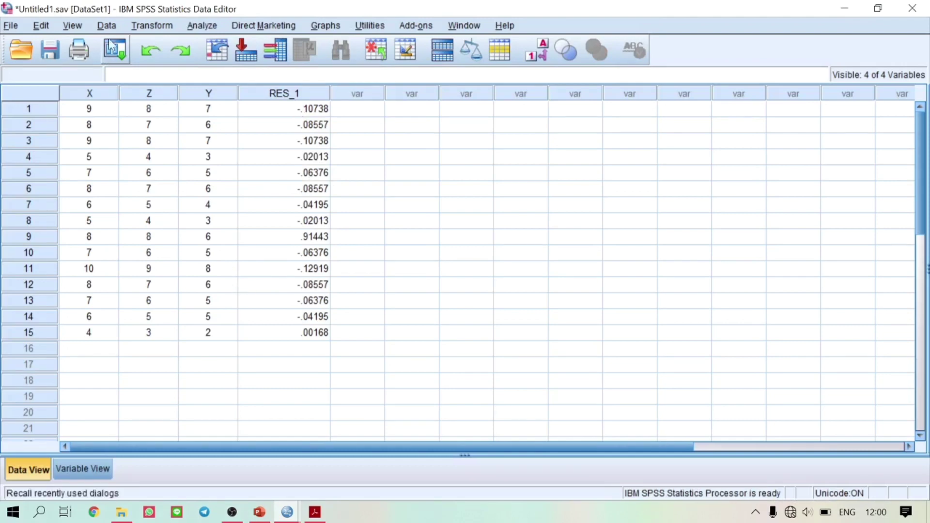
# Step: Compute a new variable ABRES as the absolute value of the unstandardized residual, ABS(RES_1)
pyautogui.click(162, 27)
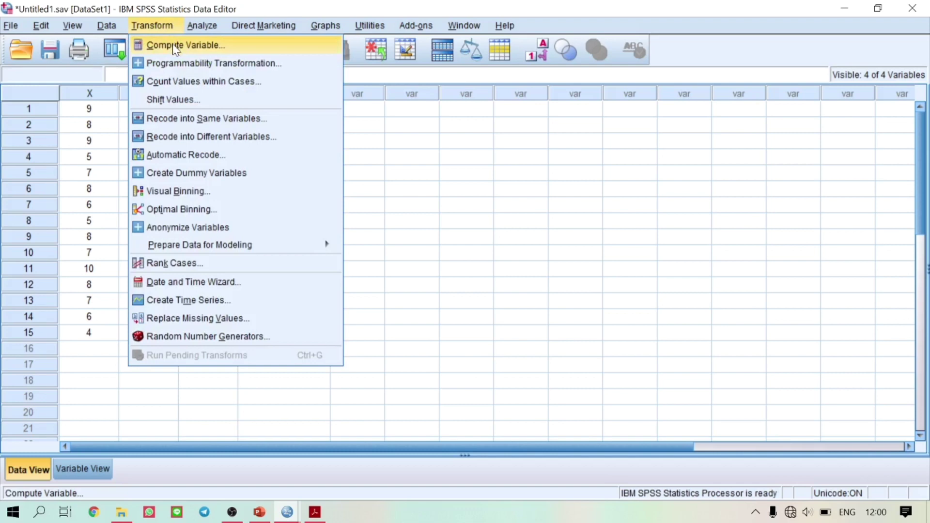
pyautogui.click(174, 47)
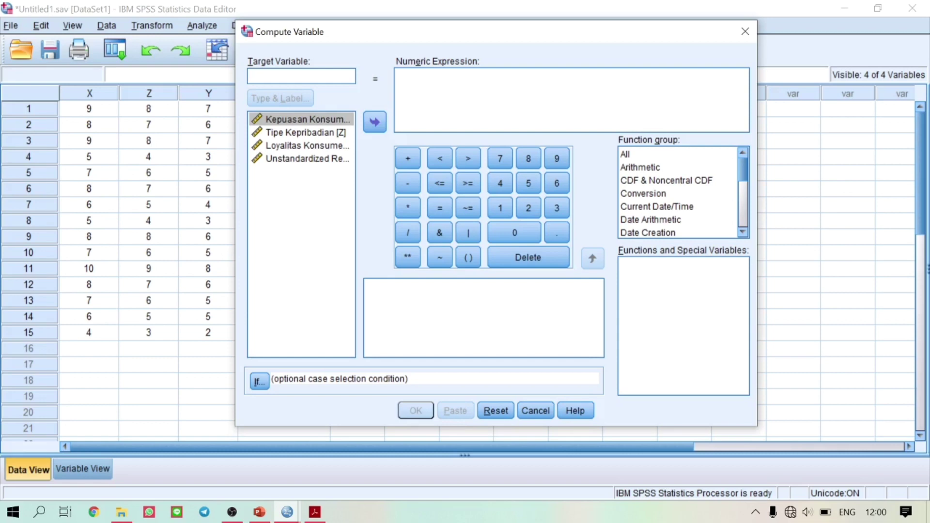
pyautogui.write('ABRES')
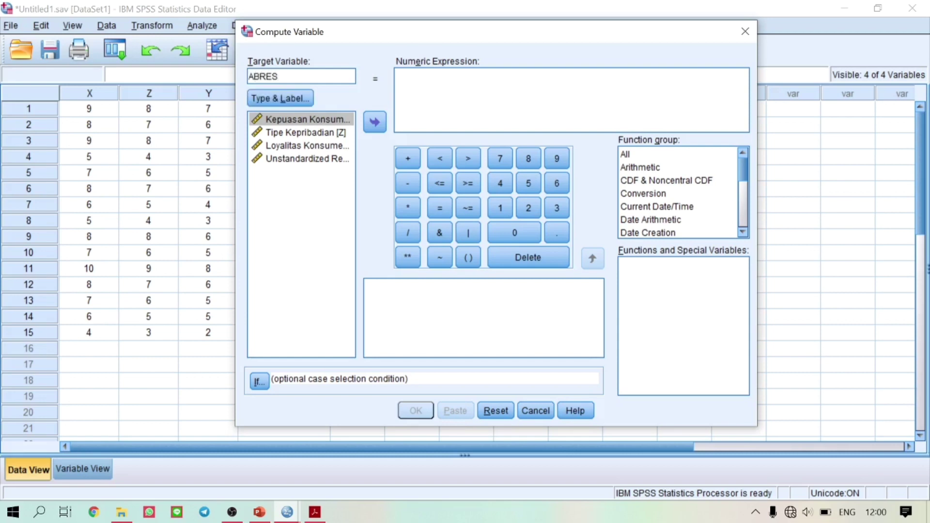
pyautogui.click(422, 73)
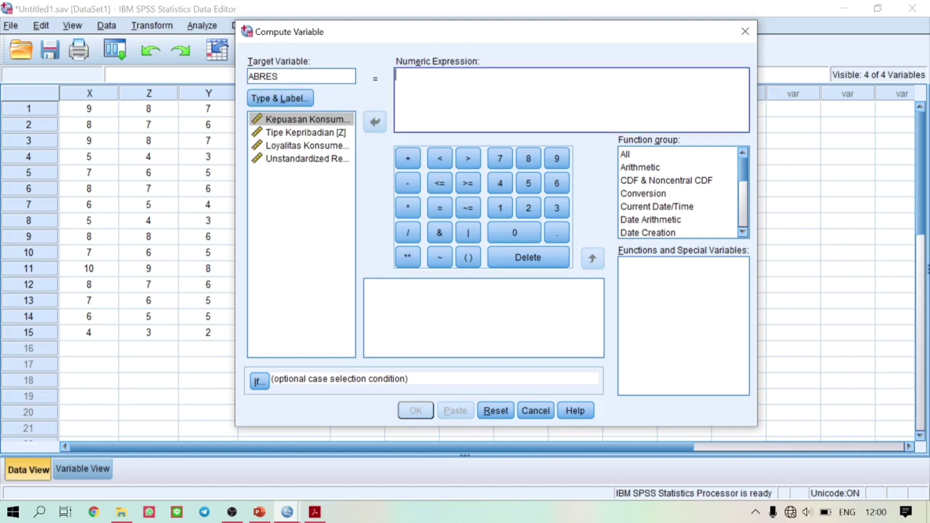
pyautogui.click(627, 156)
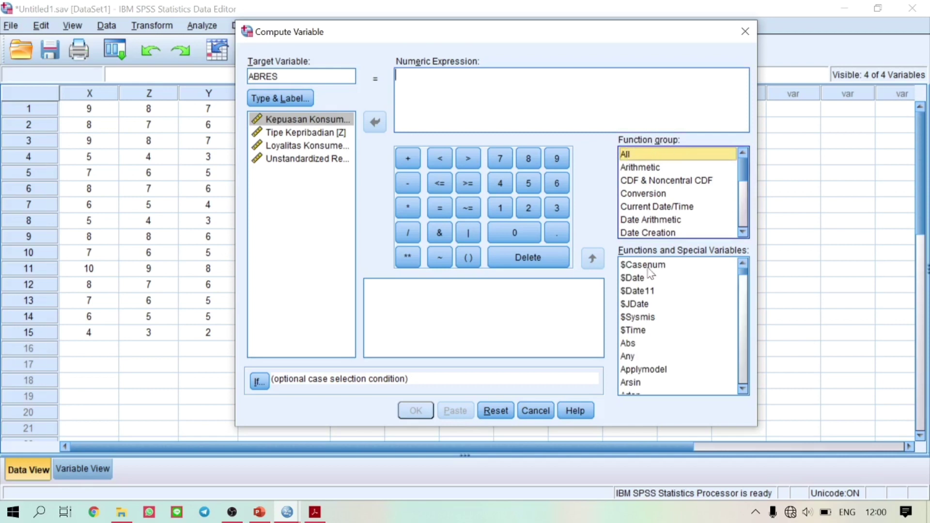
pyautogui.click(630, 345)
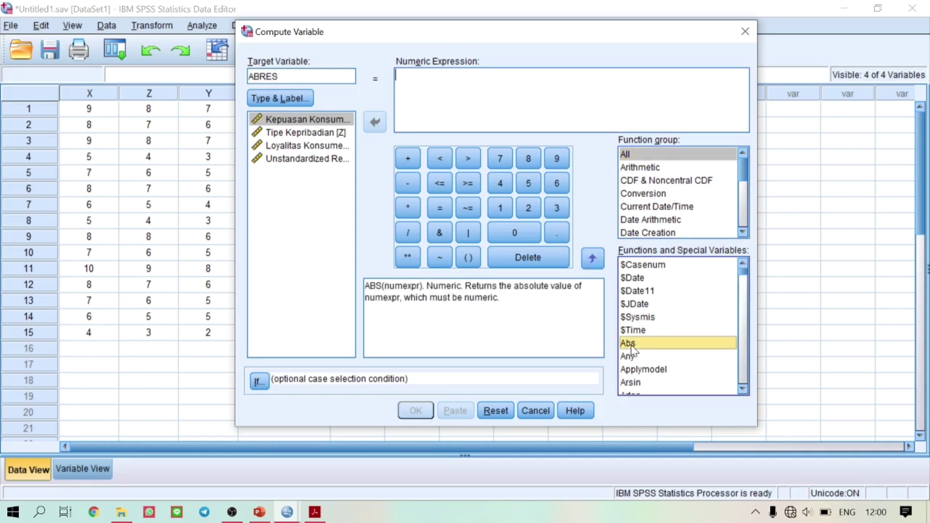
pyautogui.doubleClick(630, 344)
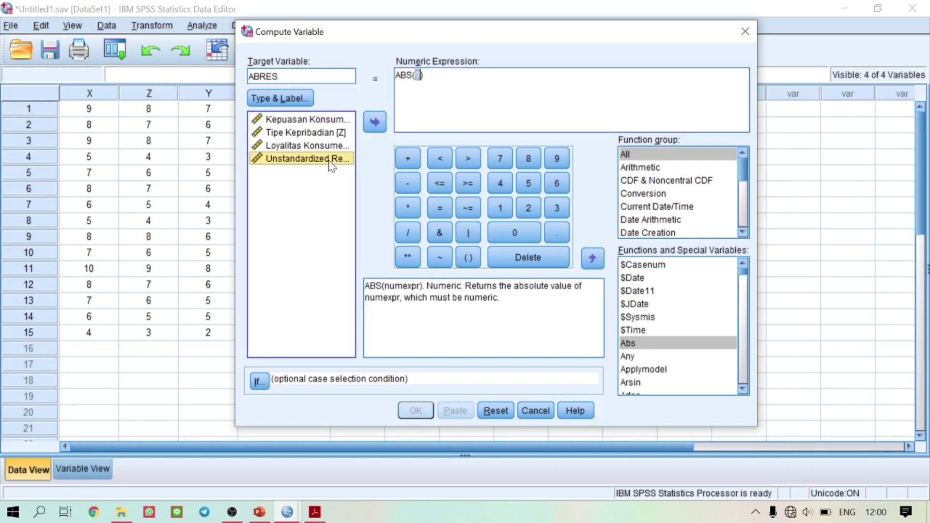
pyautogui.doubleClick(329, 160)
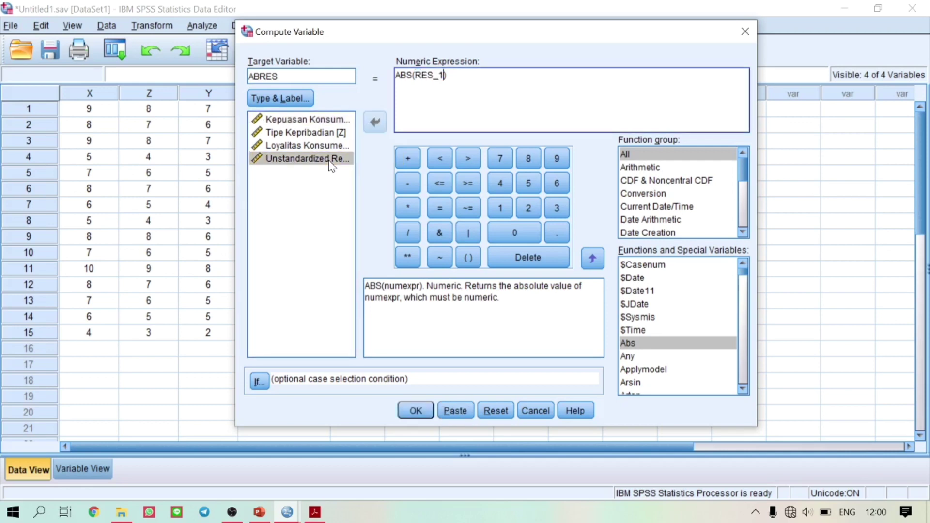
pyautogui.click(411, 411)
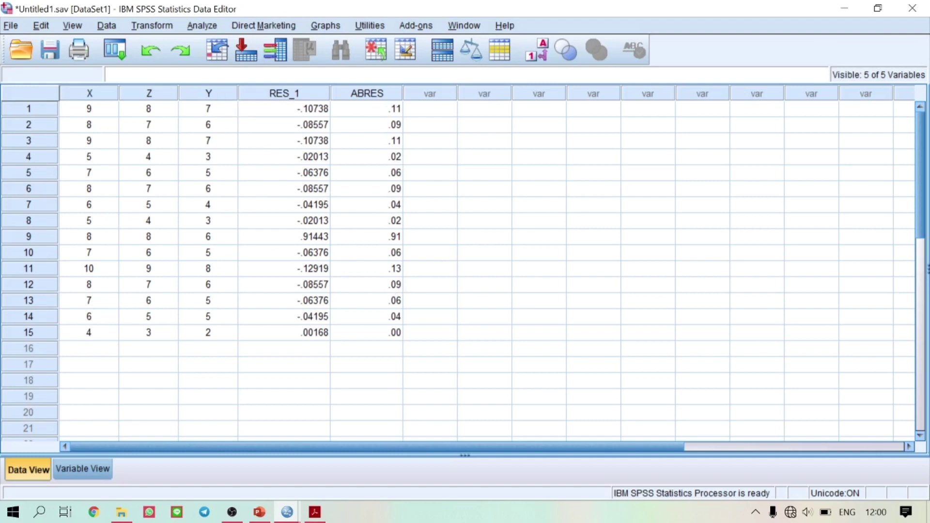
# Step: Run a linear regression with ABRES as dependent and Loyalitas Konsumen [Y] as independent variable, using the Enter method
pyautogui.click(208, 29)
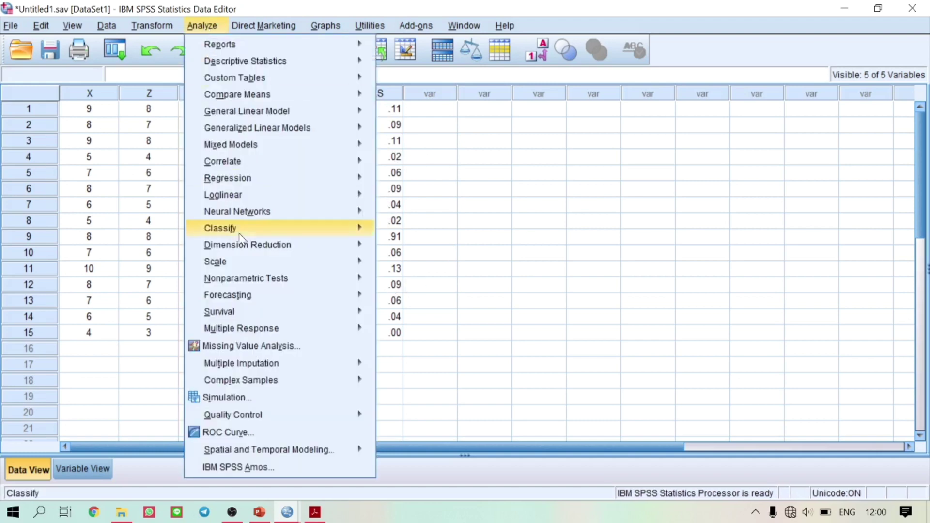
pyautogui.moveTo(255, 184)
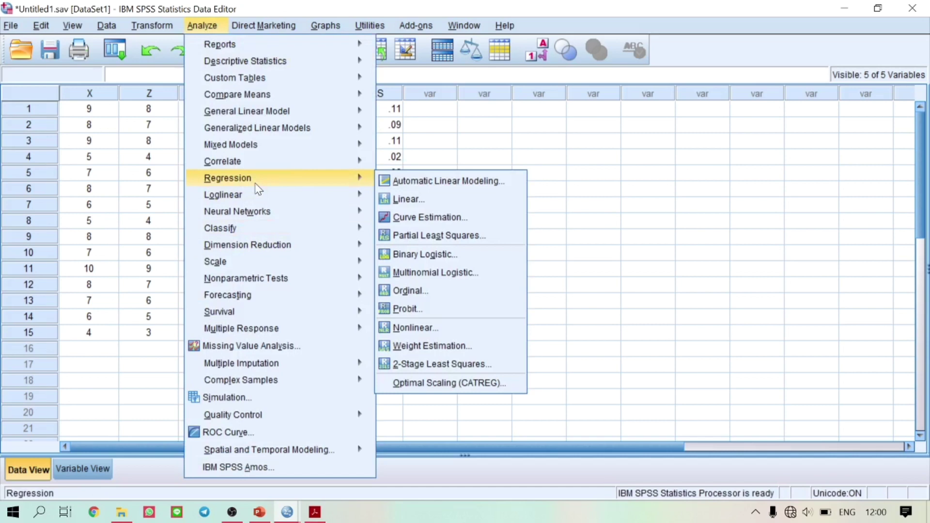
pyautogui.click(409, 199)
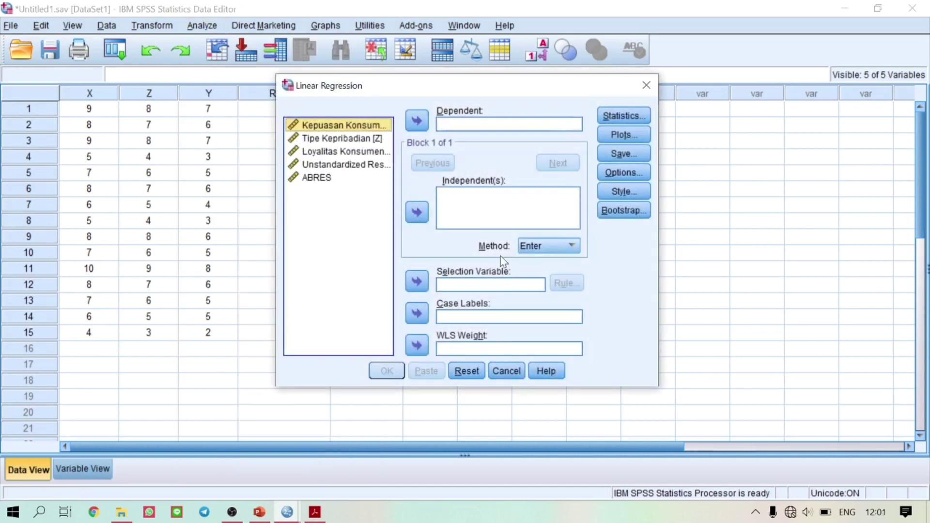
pyautogui.click(317, 177)
pyautogui.click(417, 120)
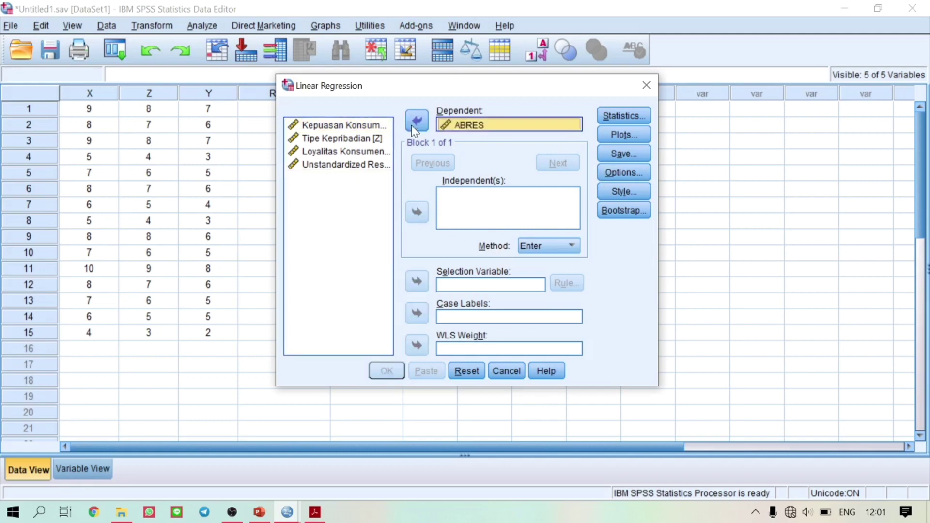
pyautogui.click(344, 151)
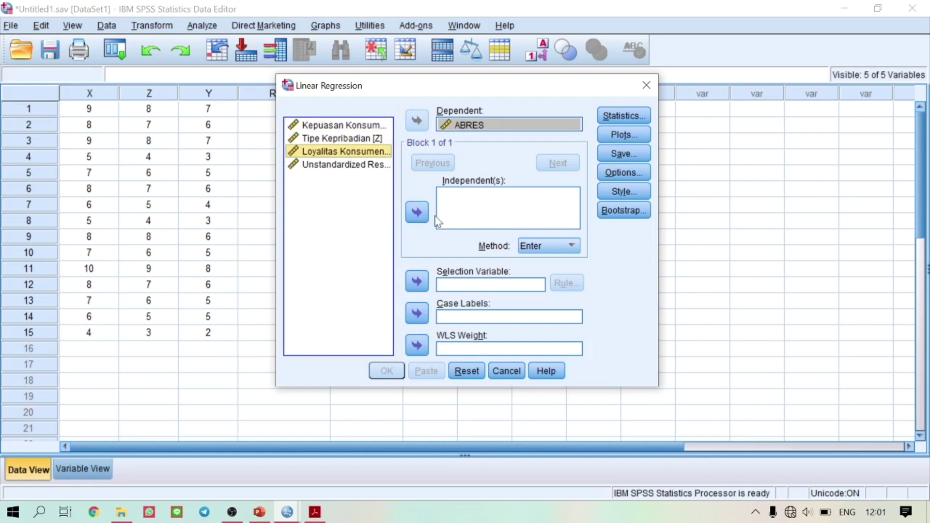
pyautogui.click(418, 212)
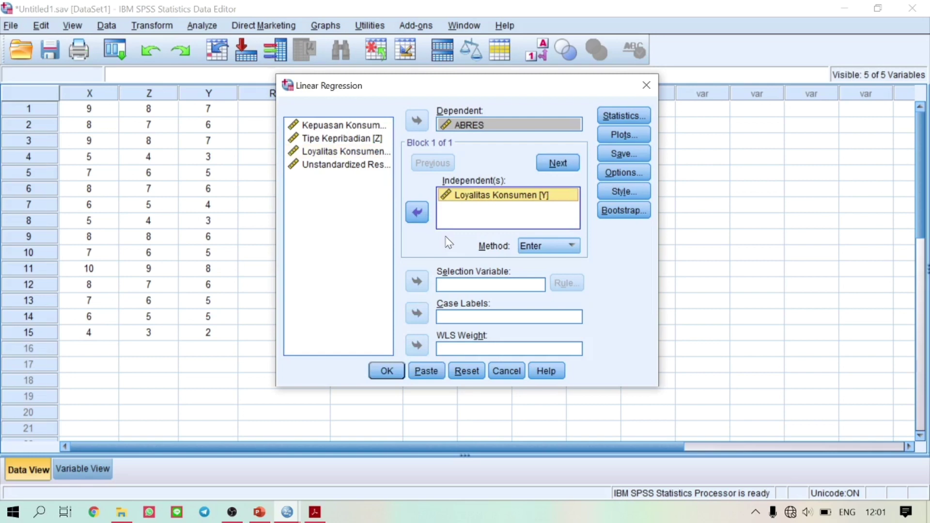
pyautogui.click(385, 371)
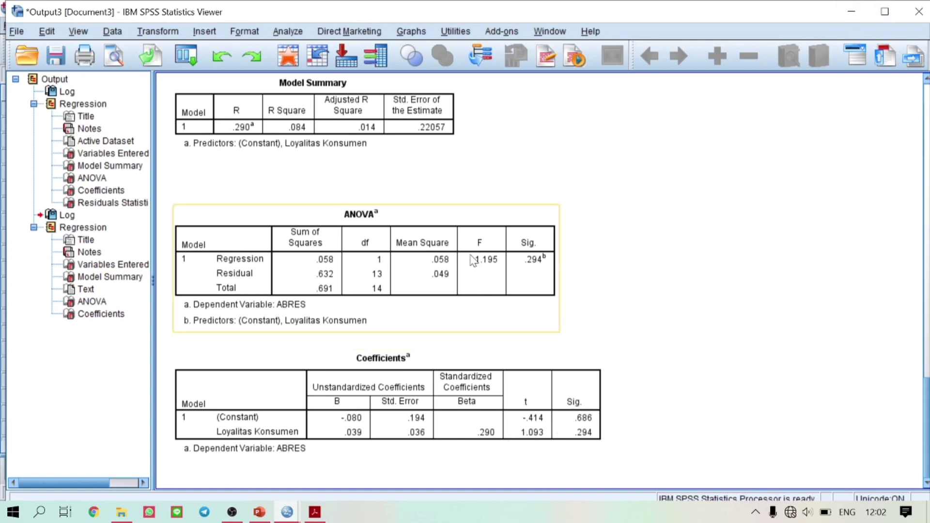
# Step: Examine the Model Summary, ANOVA and Coefficients tables of the ABRES regression
pyautogui.scroll(5, 474, 262)
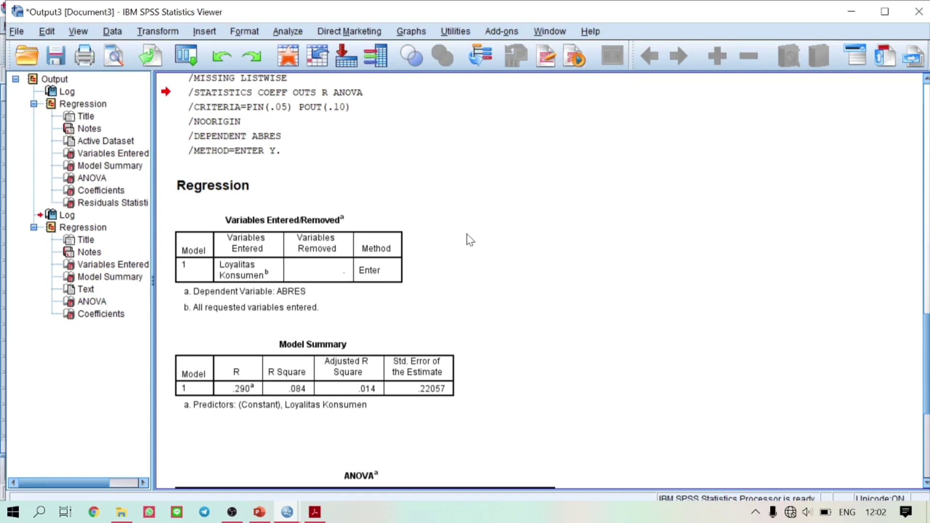
pyautogui.scroll(4, 347, 257)
pyautogui.scroll(-10, 349, 262)
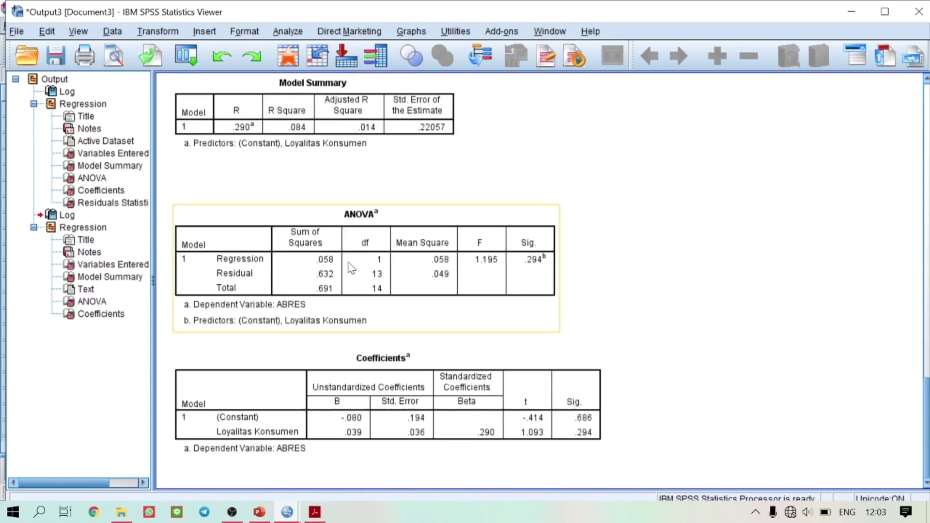
pyautogui.scroll(1, 520, 308)
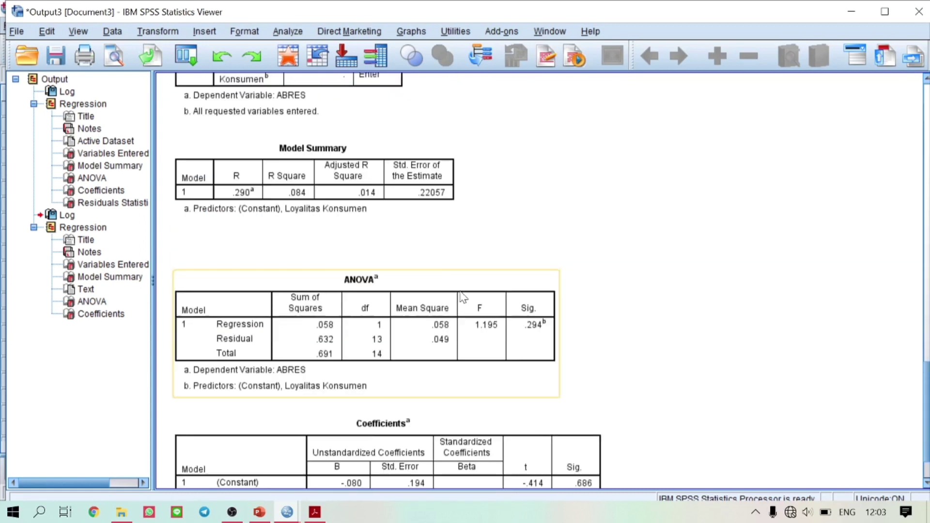
pyautogui.click(361, 186)
pyautogui.scroll(-1, 359, 183)
pyautogui.click(359, 183)
pyautogui.click(383, 261)
pyautogui.click(402, 402)
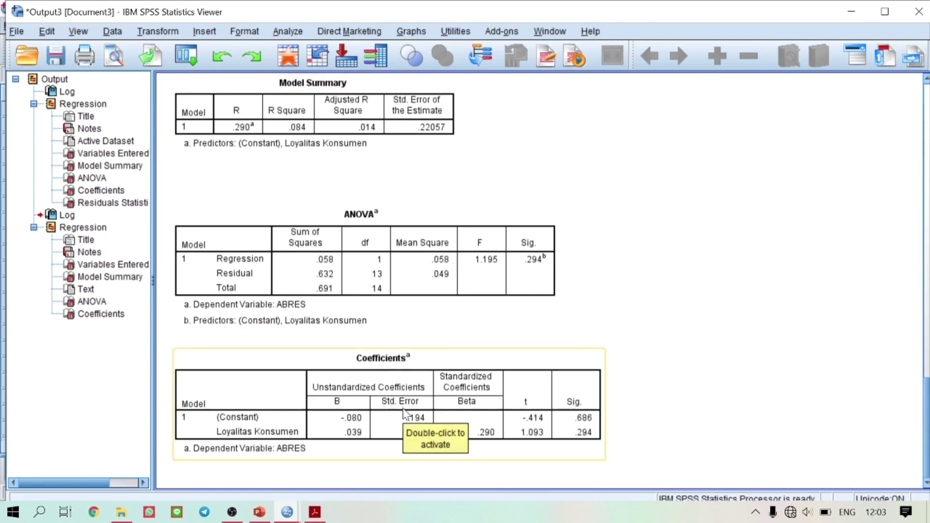
pyautogui.click(390, 127)
# Step: Check the significance of Loyalitas Konsumen in the Coefficients table of the ABRES regression and return to the data values
pyautogui.scroll(3, 546, 251)
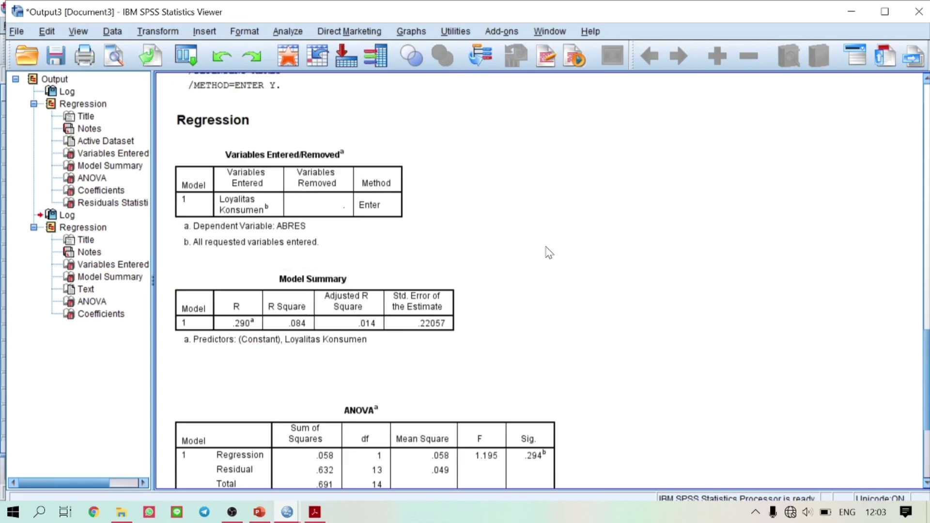
pyautogui.scroll(-3, 546, 251)
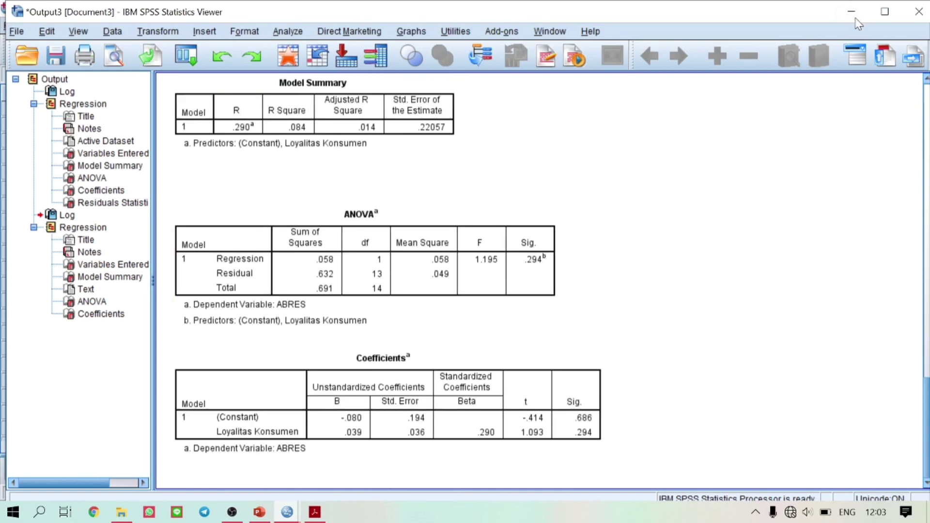
pyautogui.scroll(1, 617, 191)
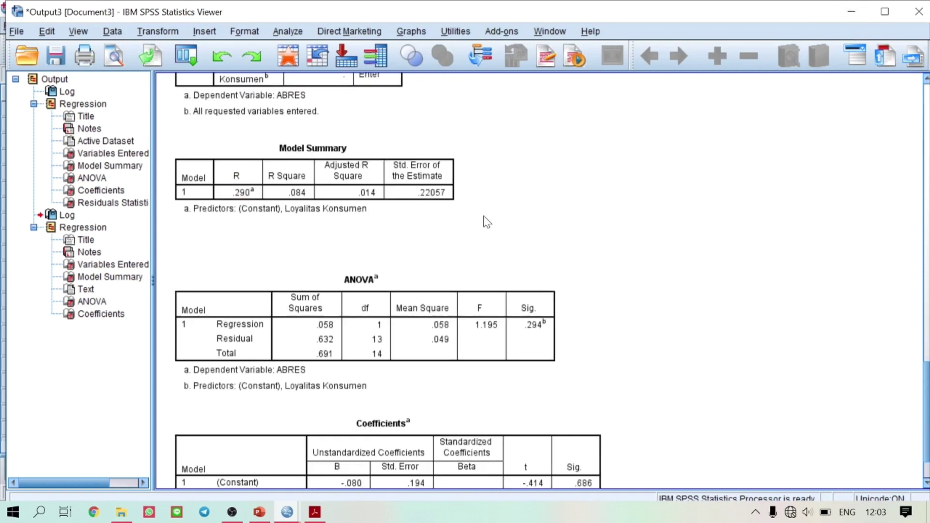
pyautogui.scroll(4, 310, 206)
pyautogui.scroll(-5, 309, 211)
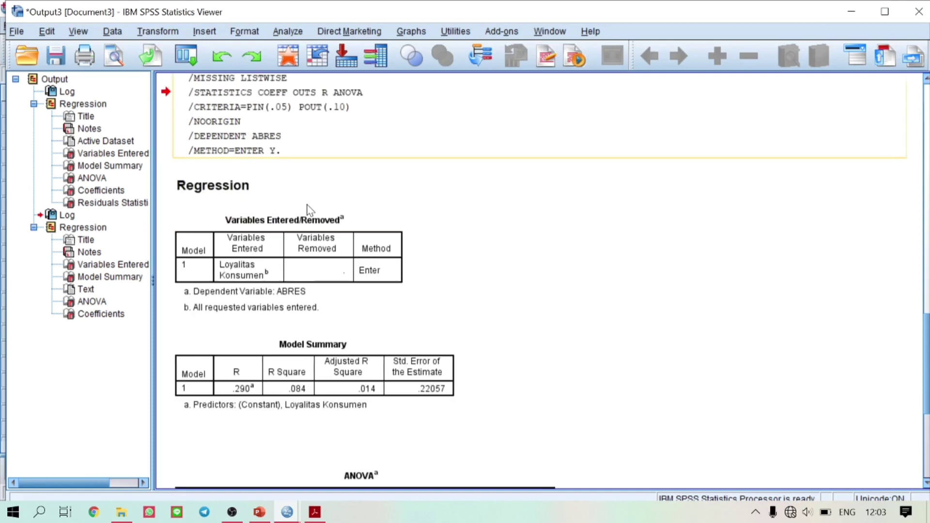
pyautogui.scroll(1, 309, 211)
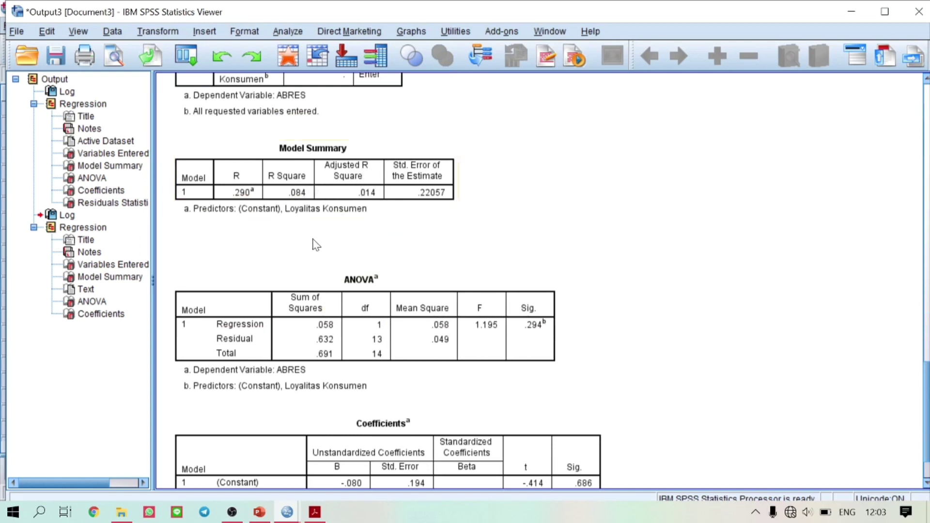
pyautogui.scroll(-3, 320, 245)
pyautogui.click(390, 393)
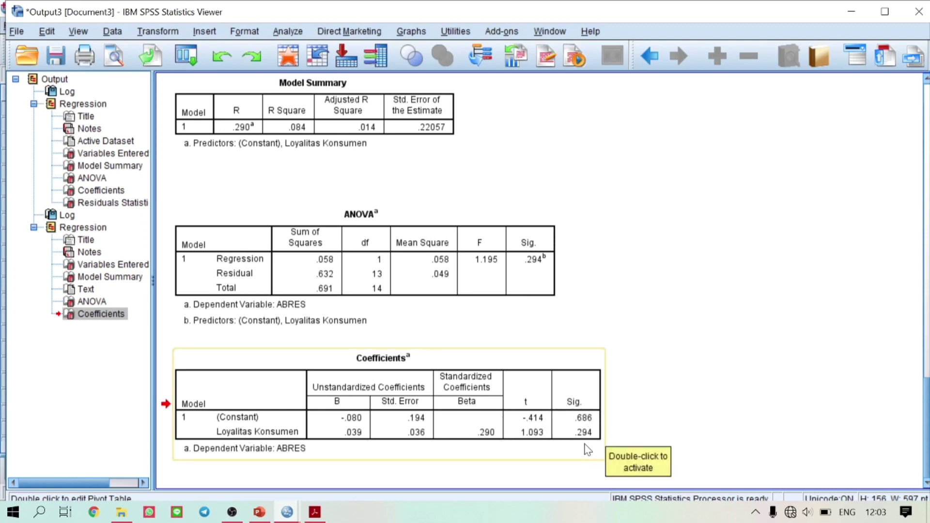
pyautogui.hotkey('alt', 'Tab')
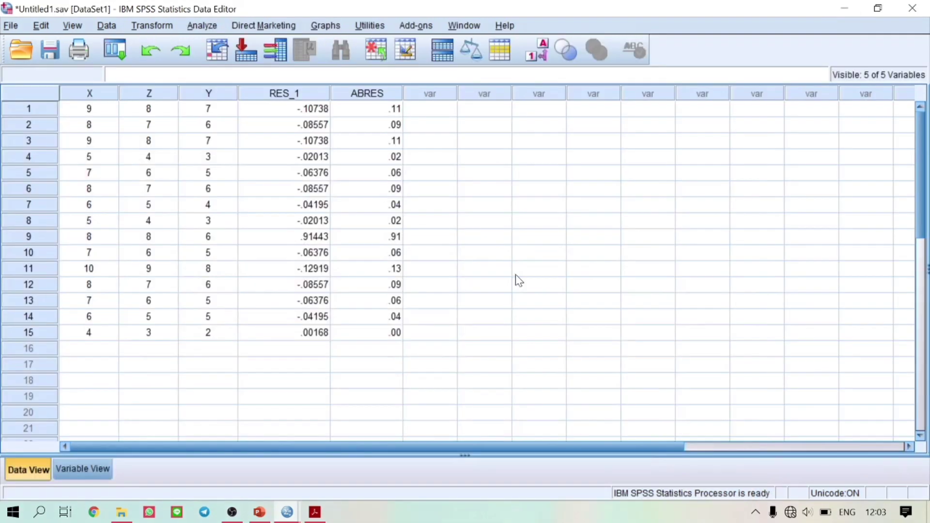